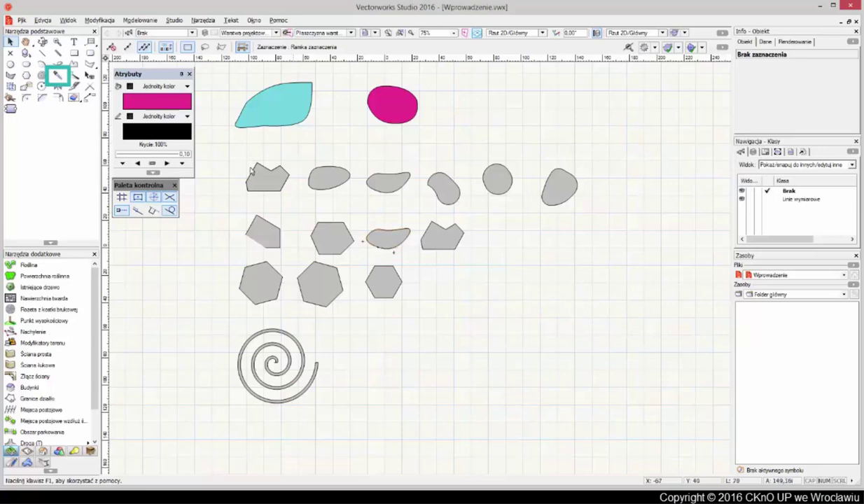
# Pick up the turquoise shape's attributes with the Eyedropper and draw a rectangle with them beside the magenta oval.
pyautogui.click(57, 74)
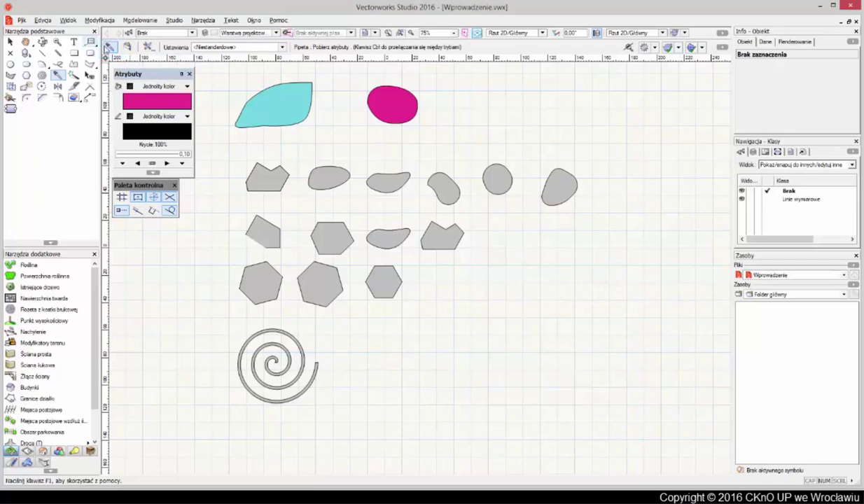
pyautogui.click(274, 107)
pyautogui.click(74, 53)
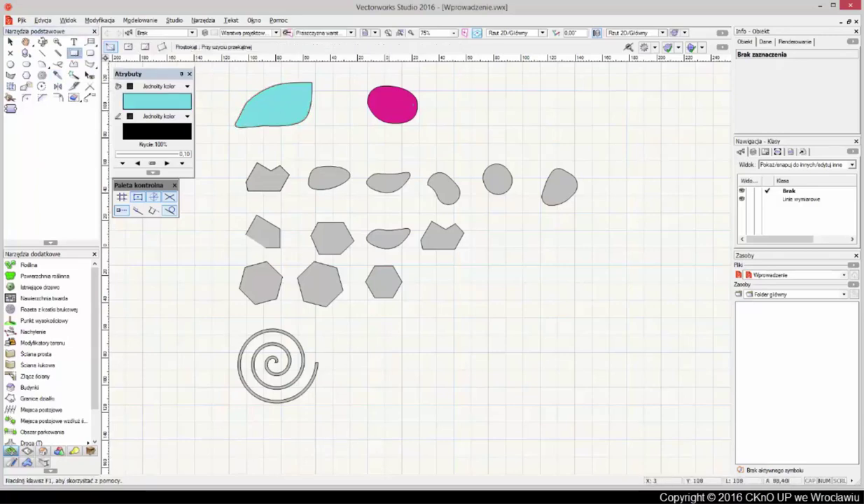
pyautogui.click(453, 87)
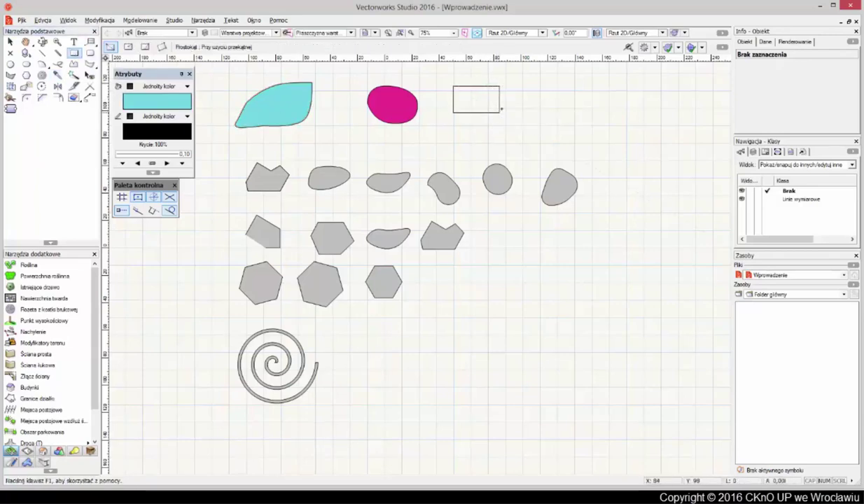
pyautogui.click(499, 112)
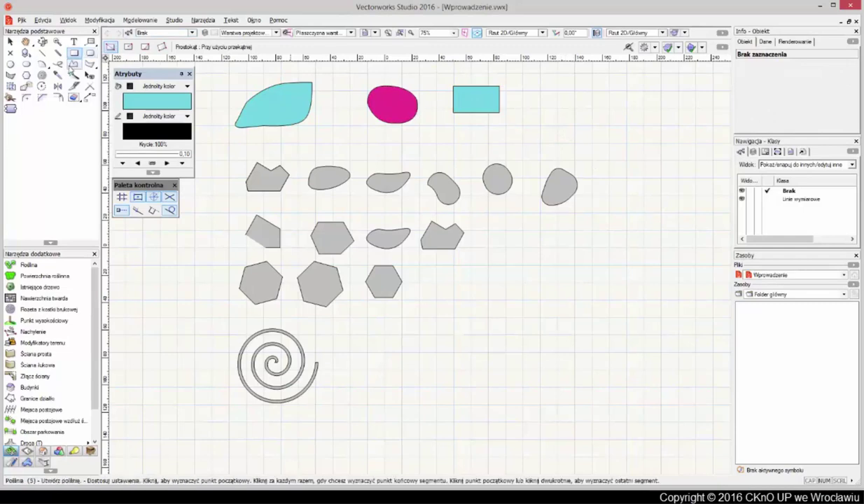
# Copy the magenta oval's attributes to the two wavy shapes and the small hexagon below it, and review the Eyedropper's transfer settings.
pyautogui.click(57, 74)
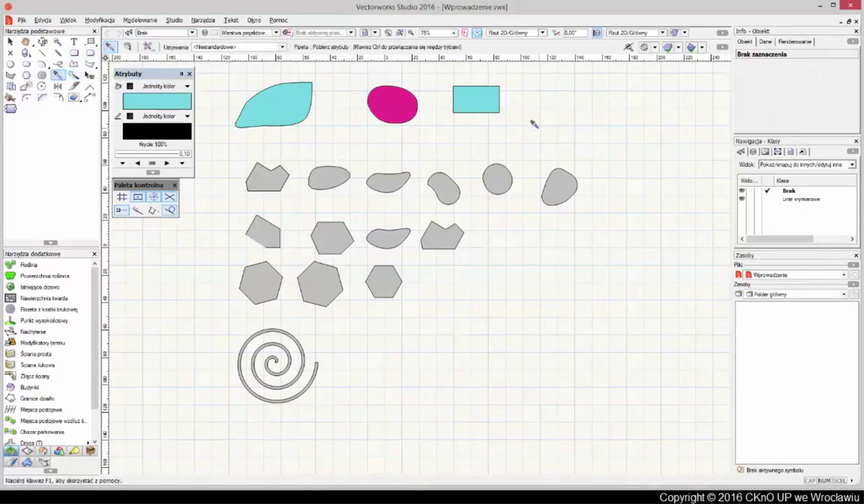
pyautogui.click(397, 101)
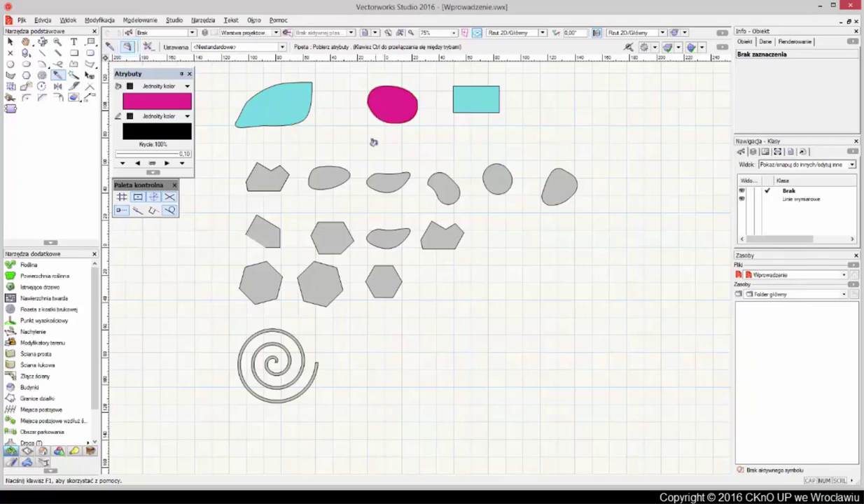
pyautogui.click(384, 174)
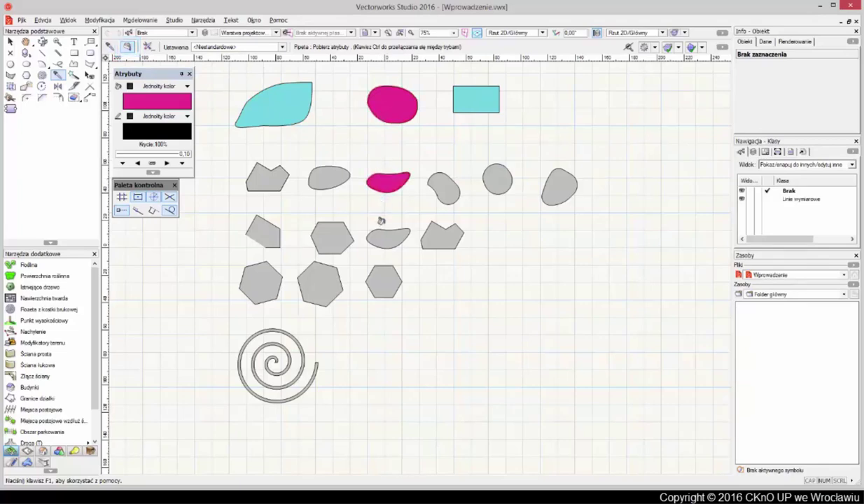
pyautogui.click(382, 243)
pyautogui.click(385, 280)
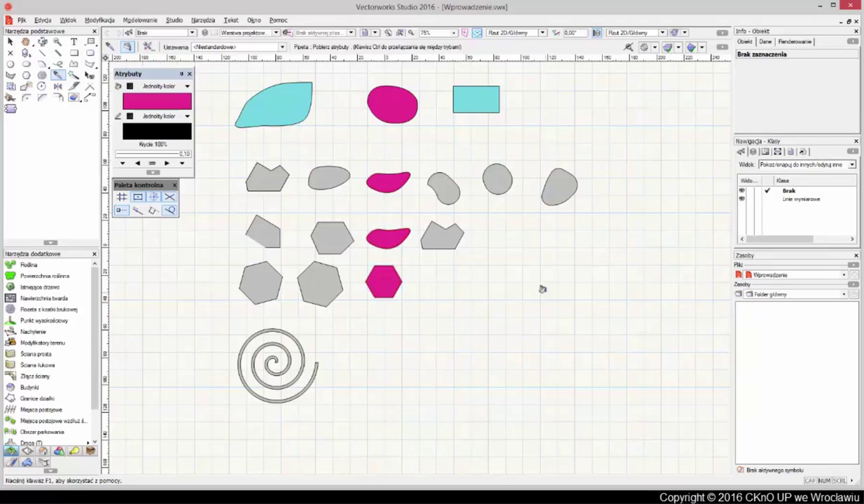
pyautogui.click(149, 46)
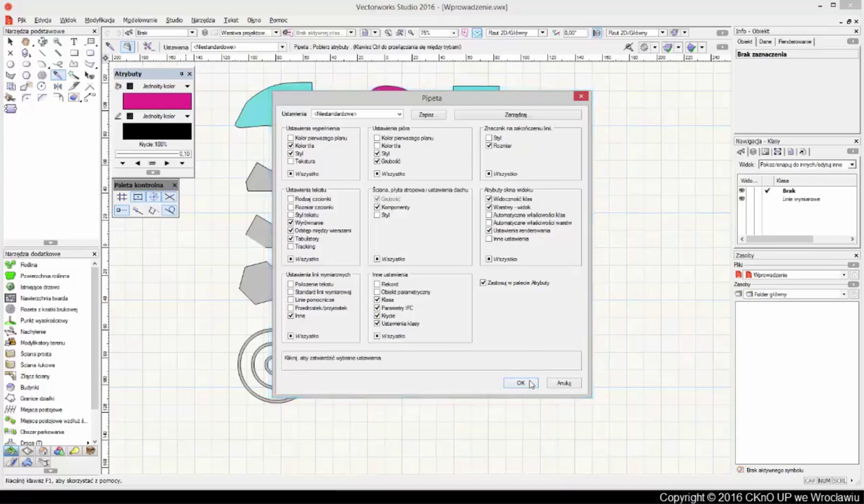
pyautogui.click(530, 383)
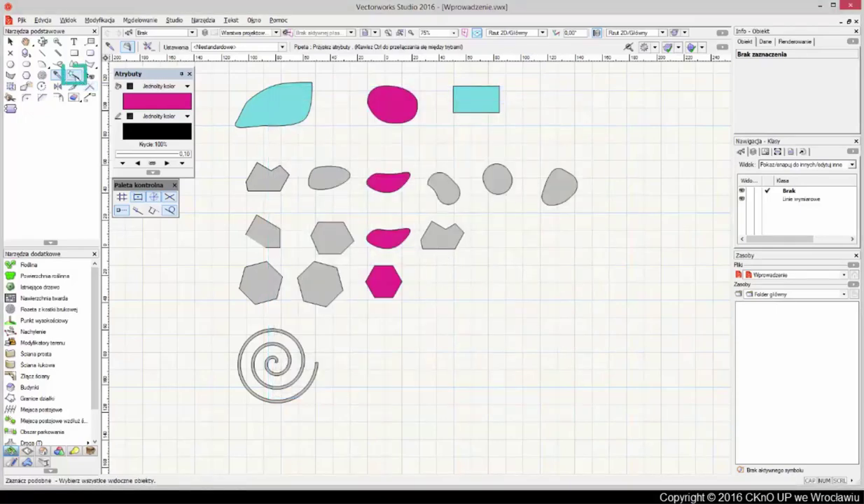
# Select all objects similar to the magenta oval in one pass with the Select Similar tool, and clear the selection.
pyautogui.click(75, 75)
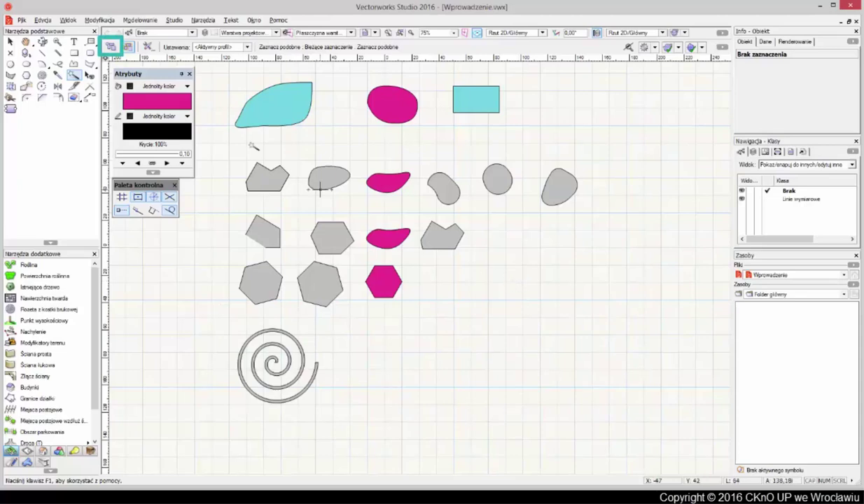
pyautogui.click(110, 46)
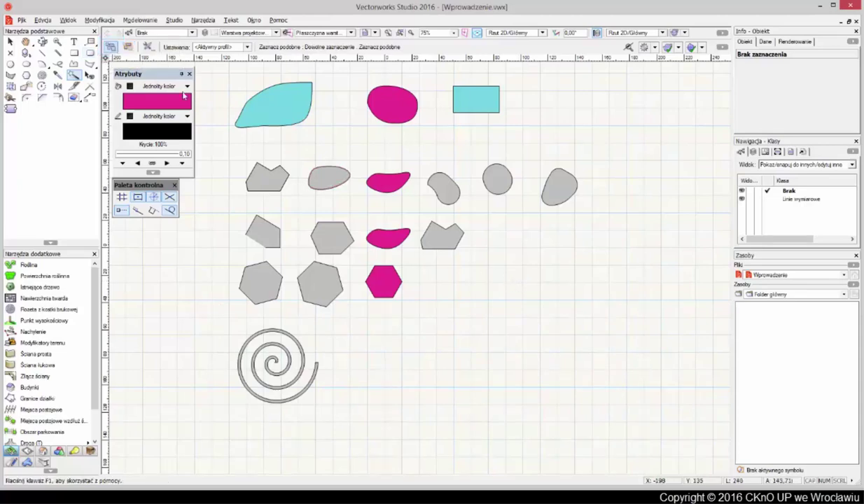
pyautogui.click(384, 112)
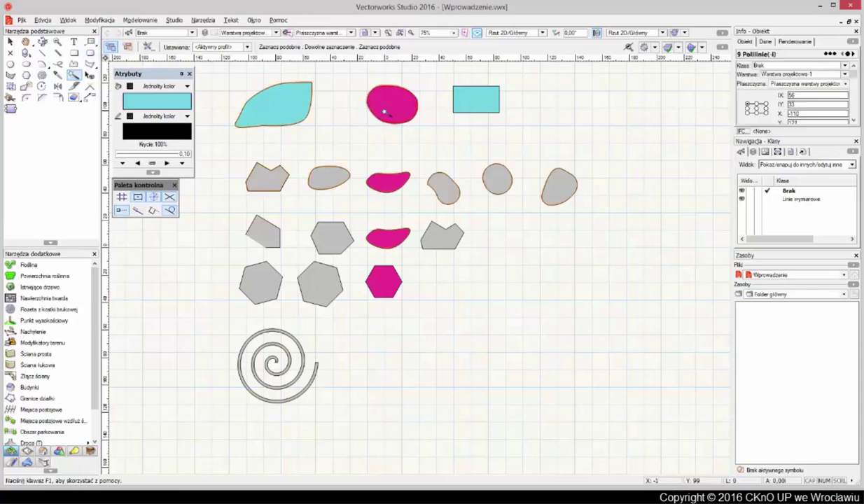
pyautogui.click(608, 238)
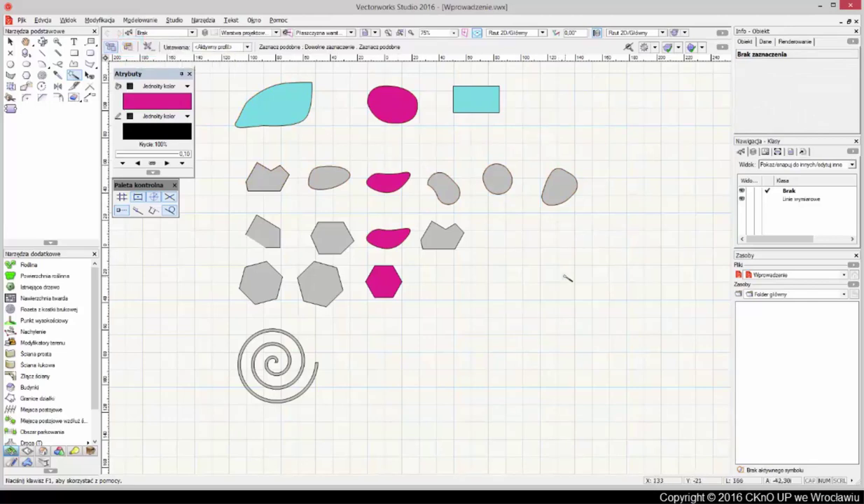
pyautogui.press('u')
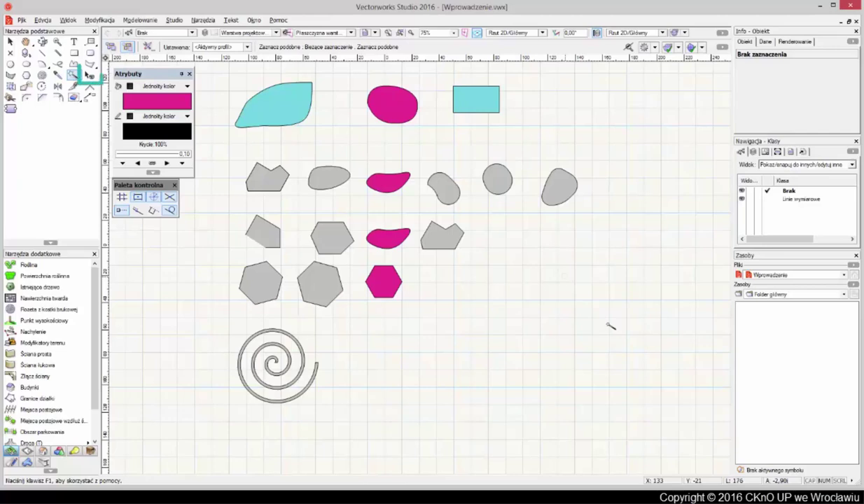
pyautogui.click(89, 75)
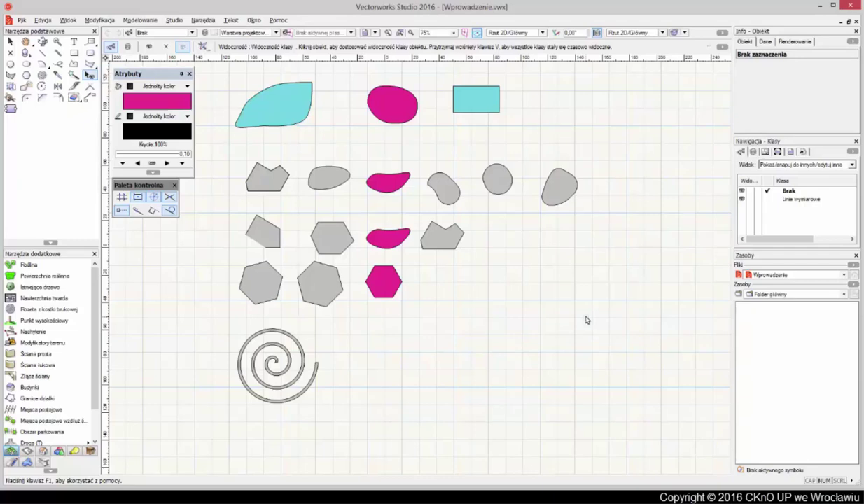
pyautogui.click(11, 86)
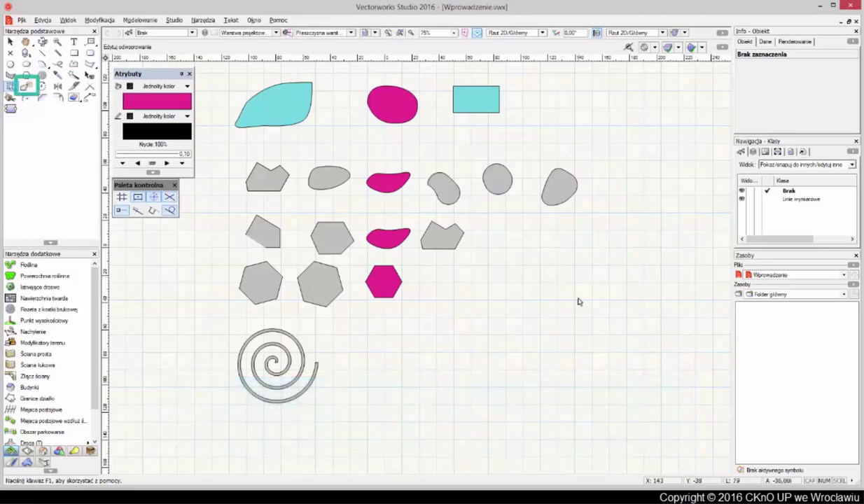
# Reshape the turquoise shape by moving its control points so its lower edge bulges down and its right side bulges outward.
pyautogui.click(26, 86)
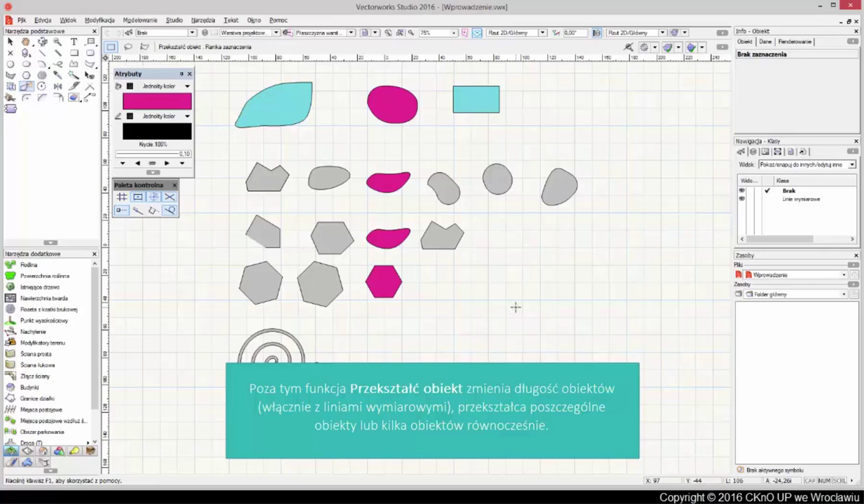
pyautogui.click(291, 113)
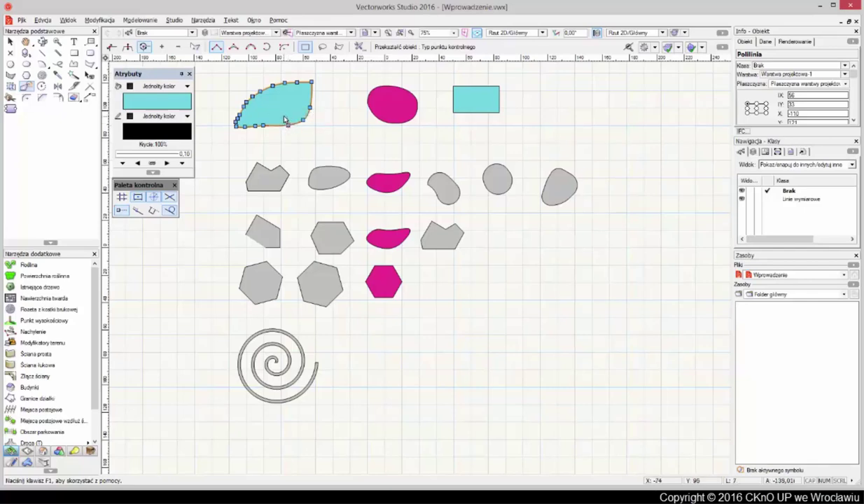
pyautogui.click(111, 47)
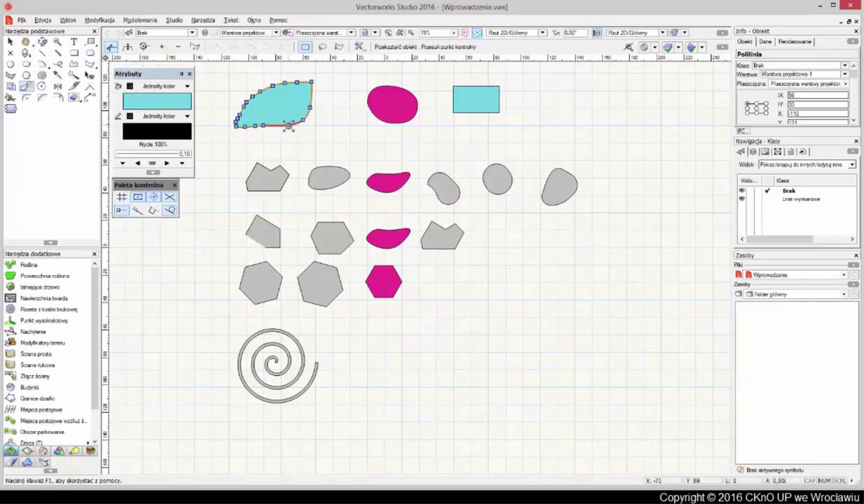
pyautogui.moveTo(288, 126); pyautogui.dragTo(320, 89)
pyautogui.click(389, 148)
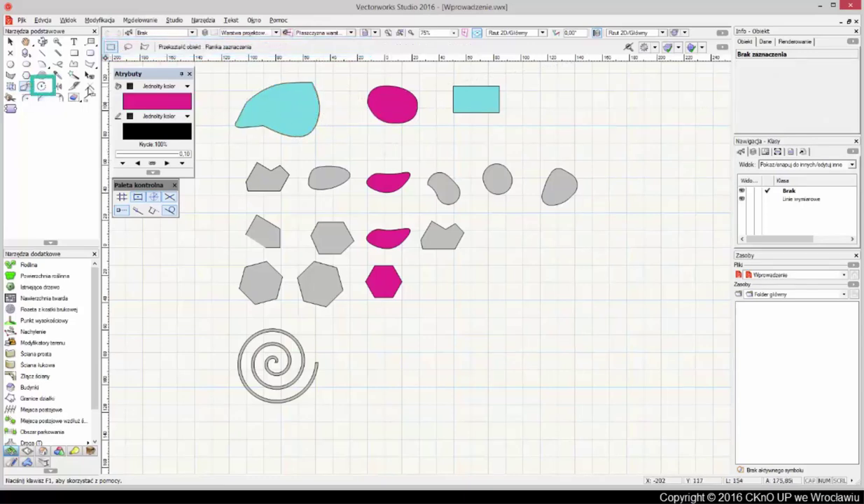
# Undo the last control-point move on the turquoise shape and set the Rotate tool to rotate without duplicating.
pyautogui.click(42, 86)
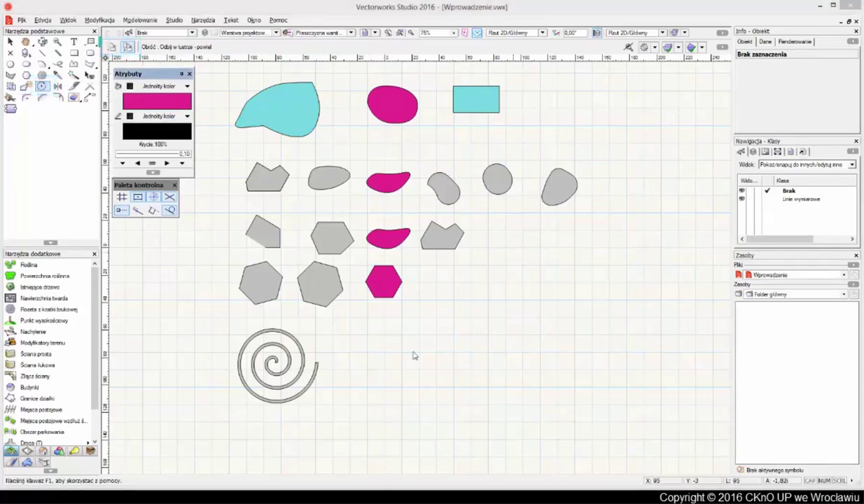
pyautogui.hotkey('ctrl', 'z')
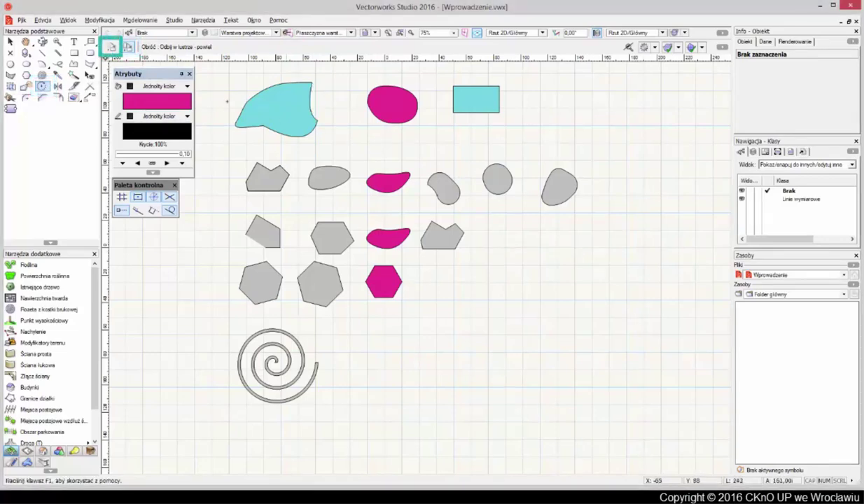
pyautogui.press('u')
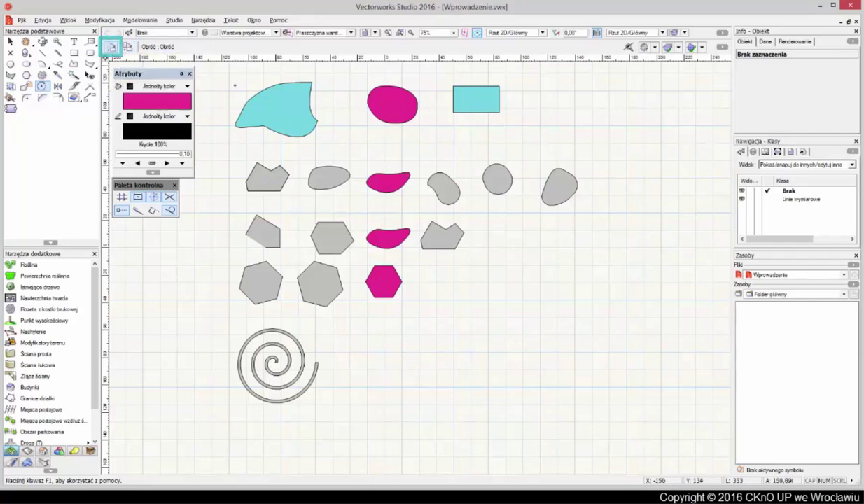
# Rotate the rightmost grey rounded shape in the upper grey row clockwise about its centre.
pyautogui.click(10, 41)
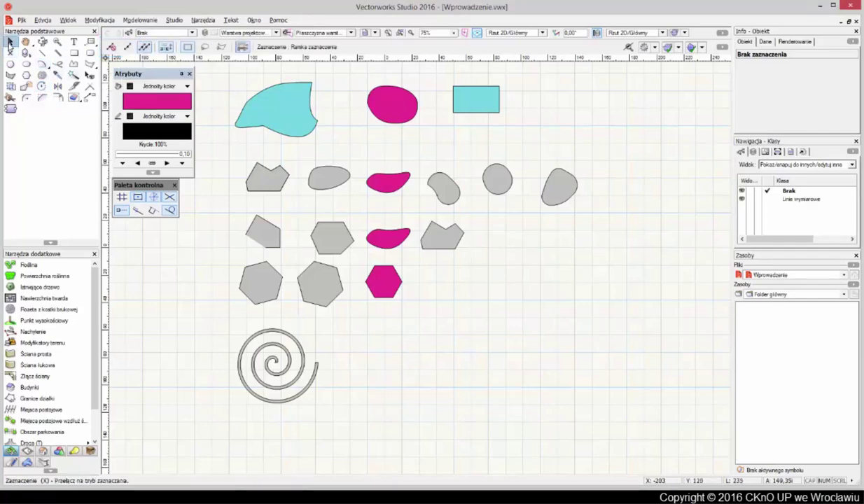
pyautogui.click(563, 193)
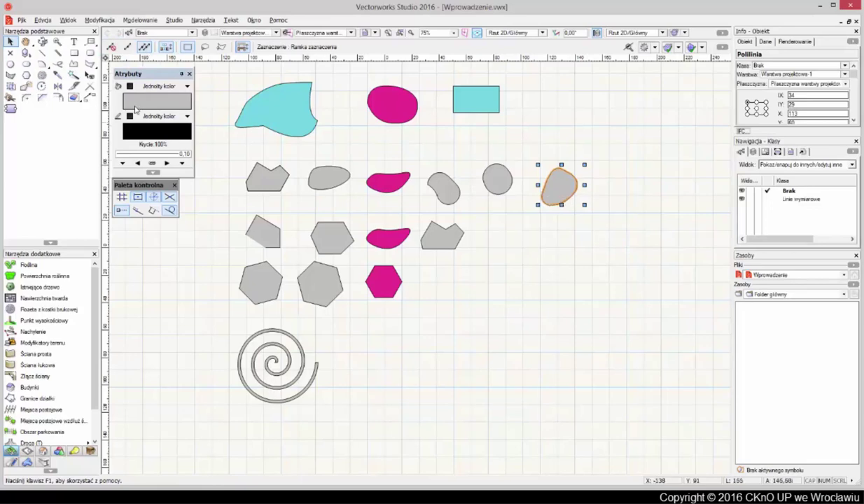
pyautogui.click(42, 86)
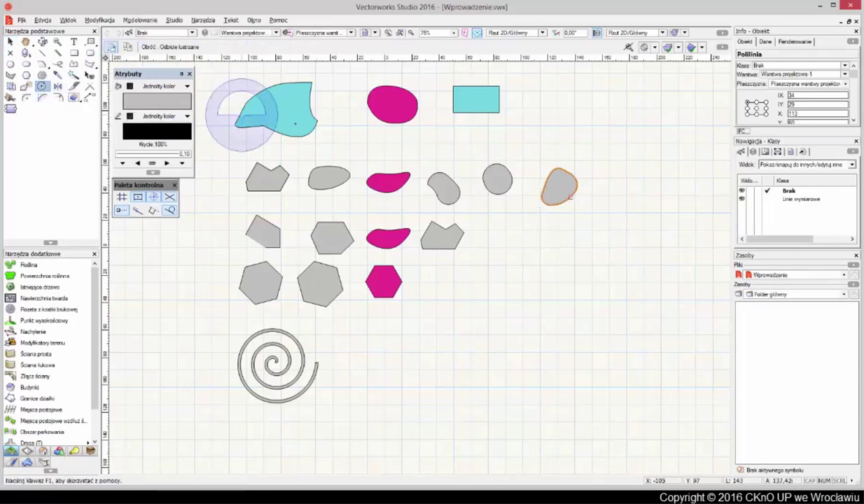
pyautogui.click(564, 187)
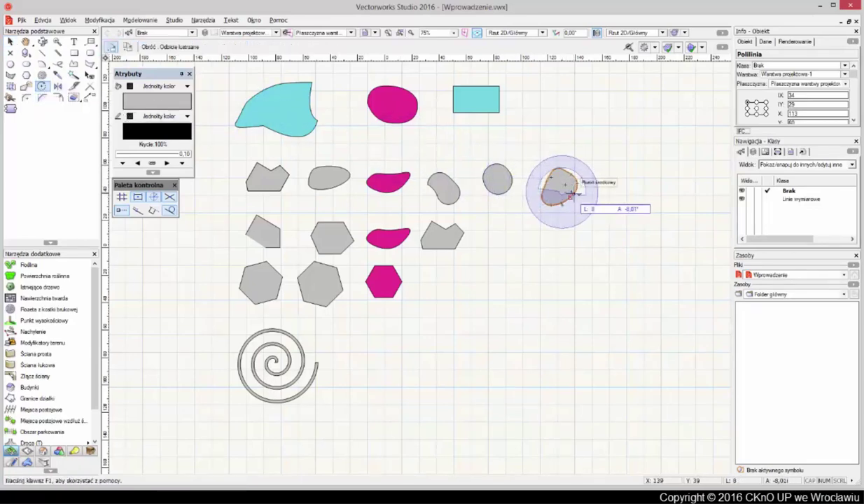
pyautogui.click(611, 192)
pyautogui.click(620, 289)
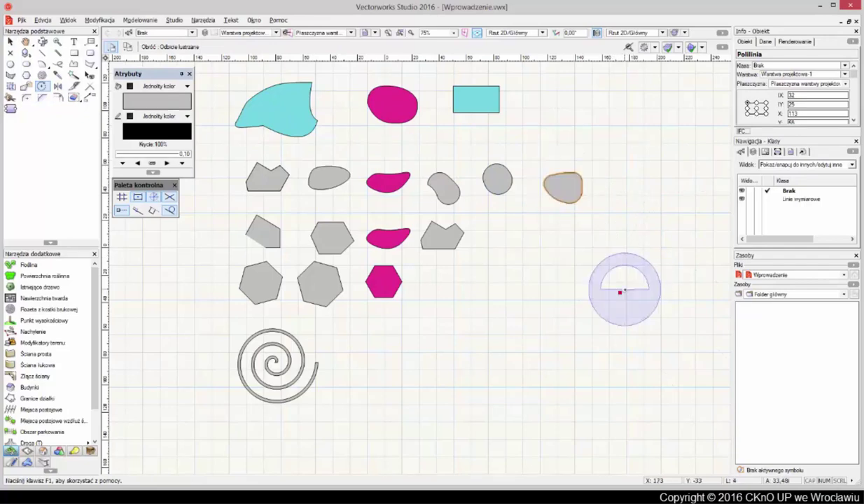
# Create a duplicate of the rightmost grey rounded shape rotated clockwise about its centre by about a quarter turn.
pyautogui.click(130, 47)
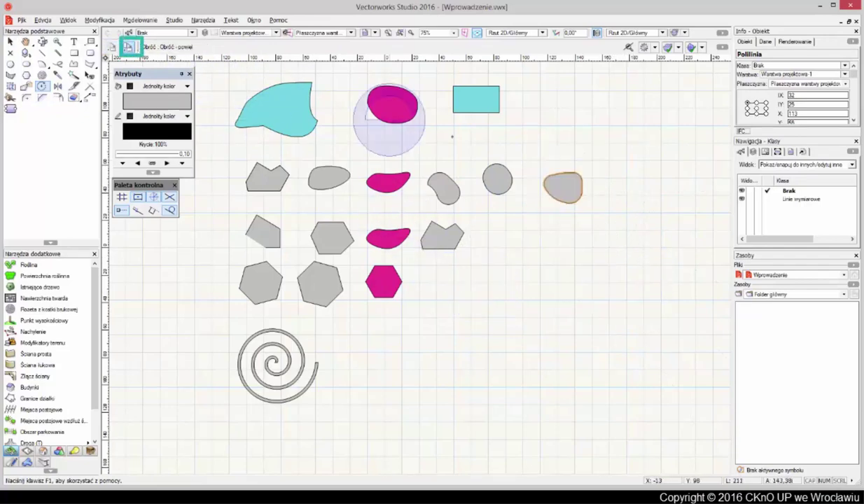
pyautogui.click(563, 183)
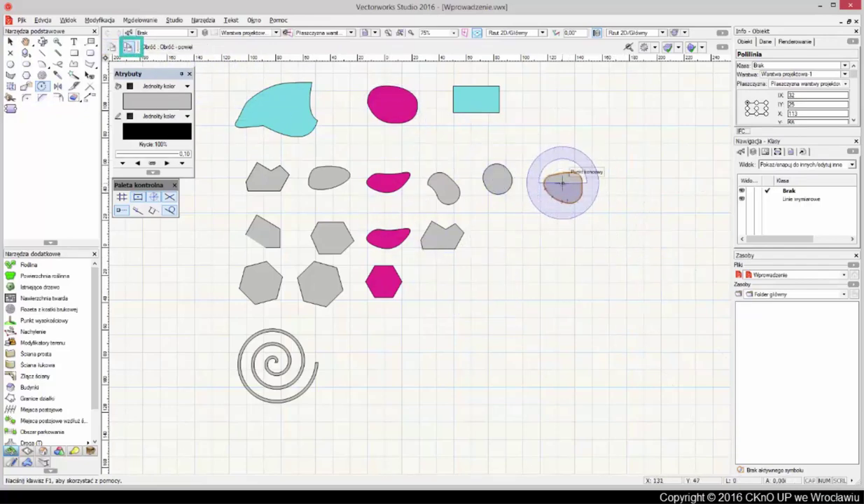
pyautogui.click(600, 184)
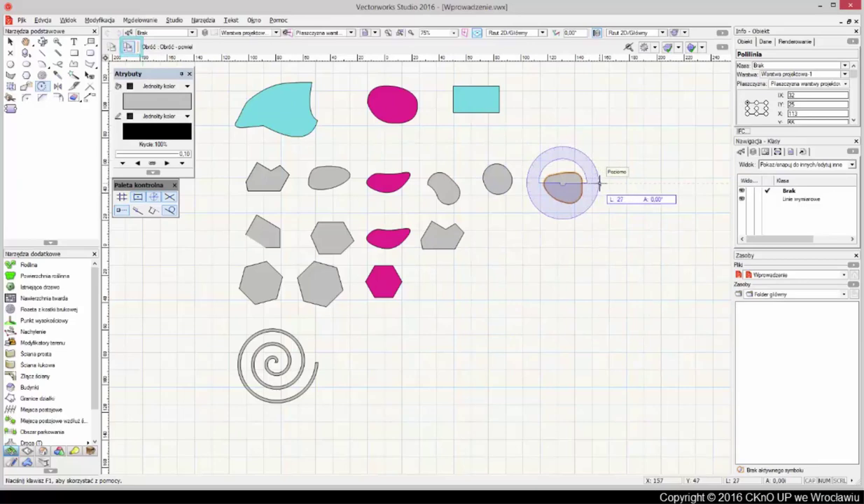
pyautogui.click(558, 256)
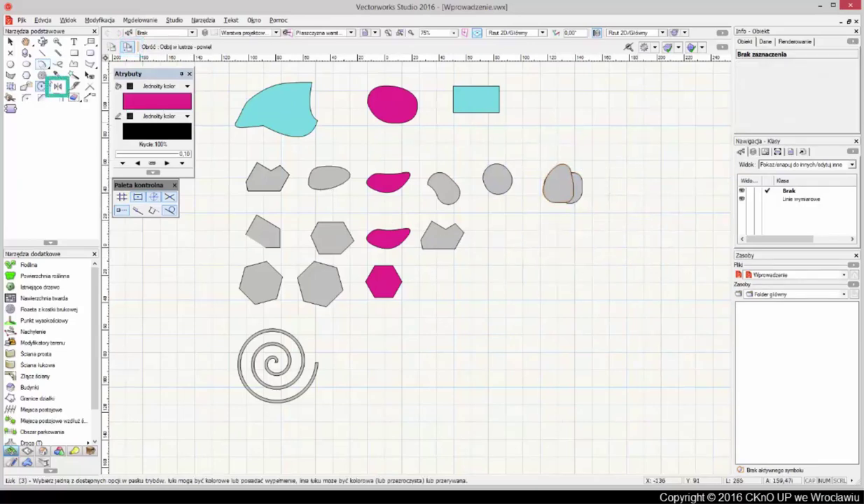
# Mirror a duplicate of the spiral across a vertical axis just to its right, keeping the original.
pyautogui.click(57, 87)
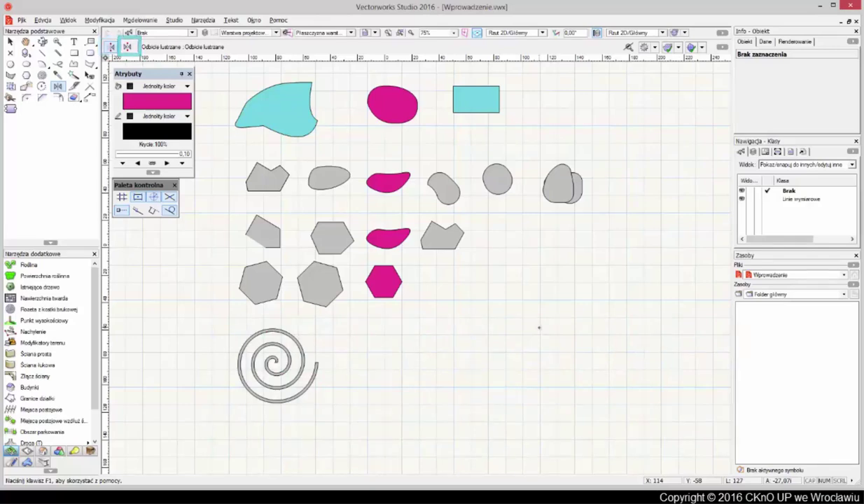
pyautogui.click(11, 42)
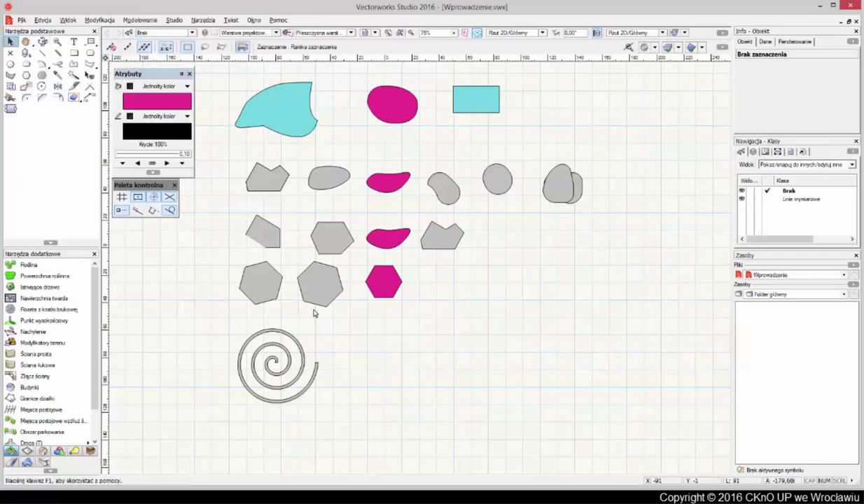
pyautogui.click(296, 338)
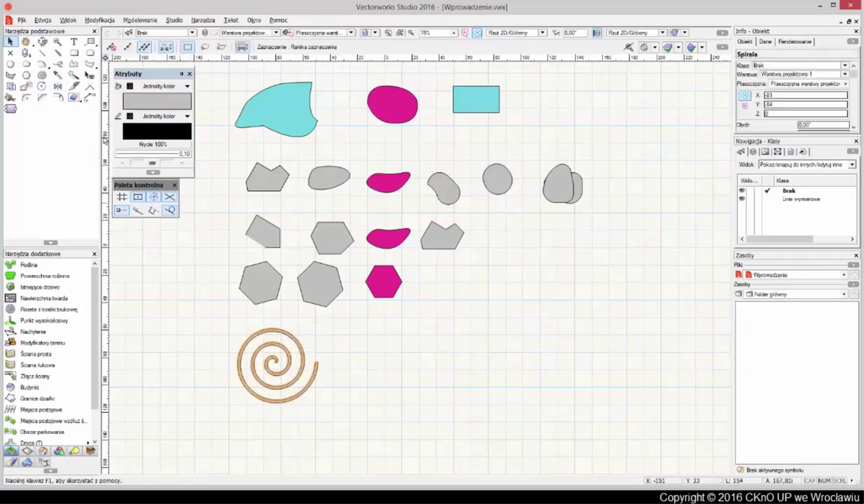
pyautogui.click(57, 85)
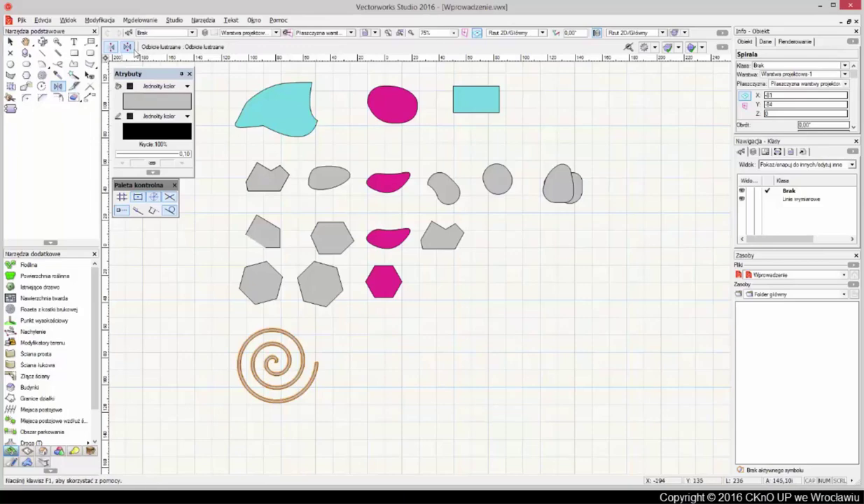
pyautogui.click(127, 46)
pyautogui.click(339, 327)
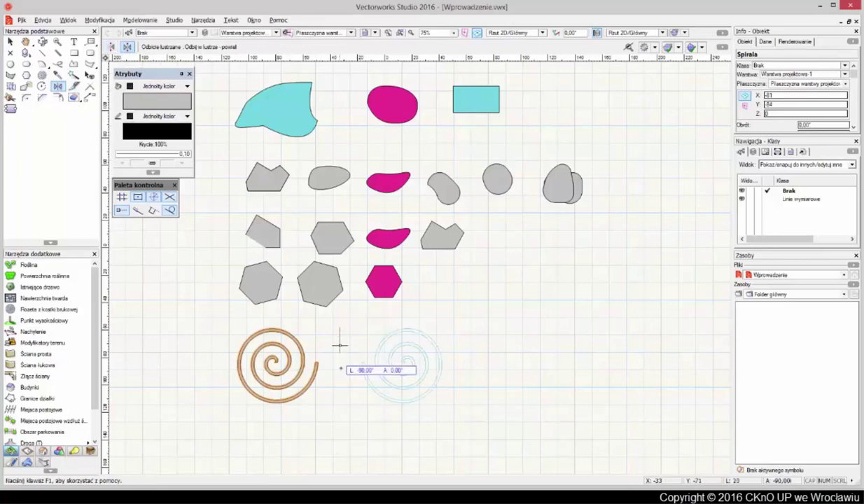
pyautogui.click(339, 410)
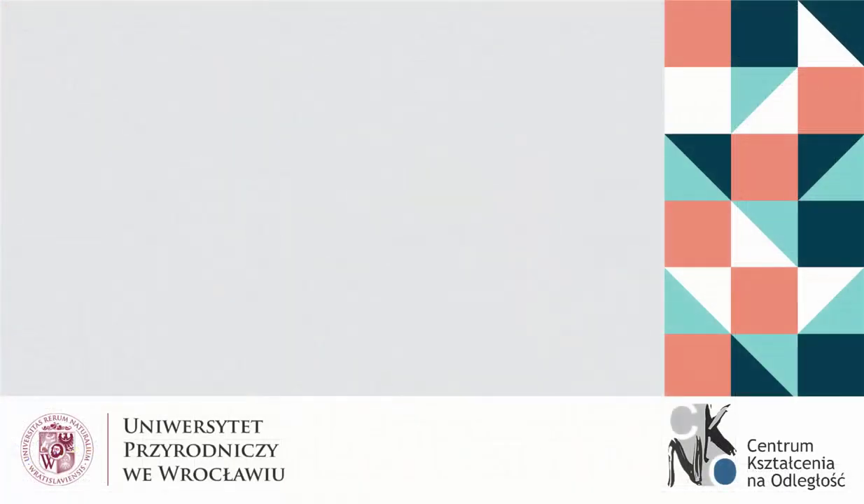